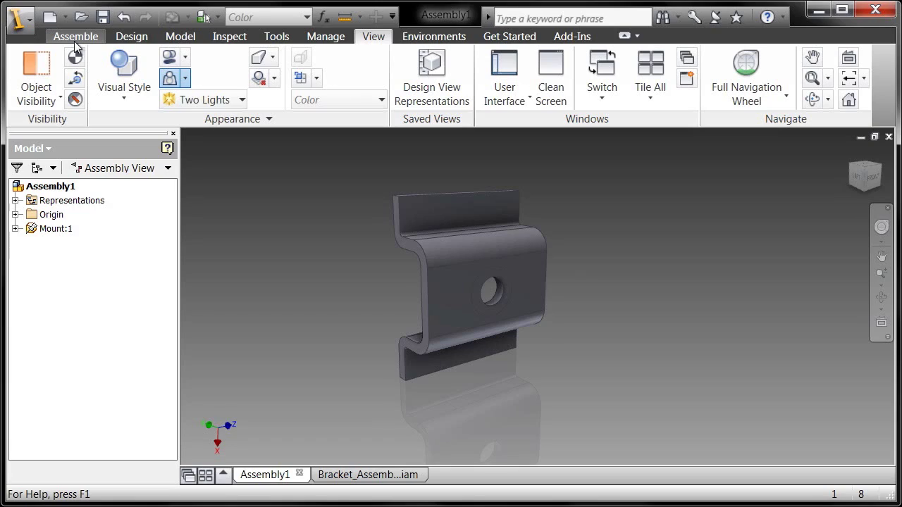
Place one Bracket component from the Place Component dialog into the assembly beside the Mount.
click(75, 37)
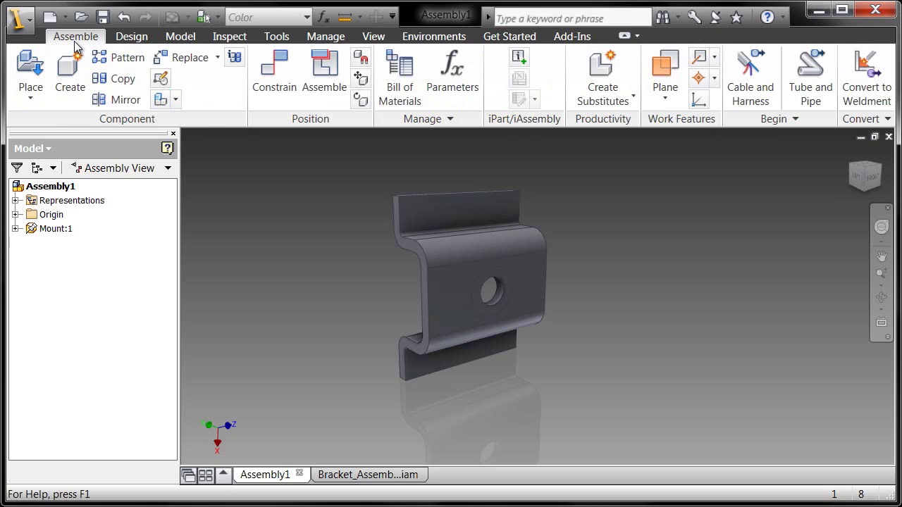
click(33, 69)
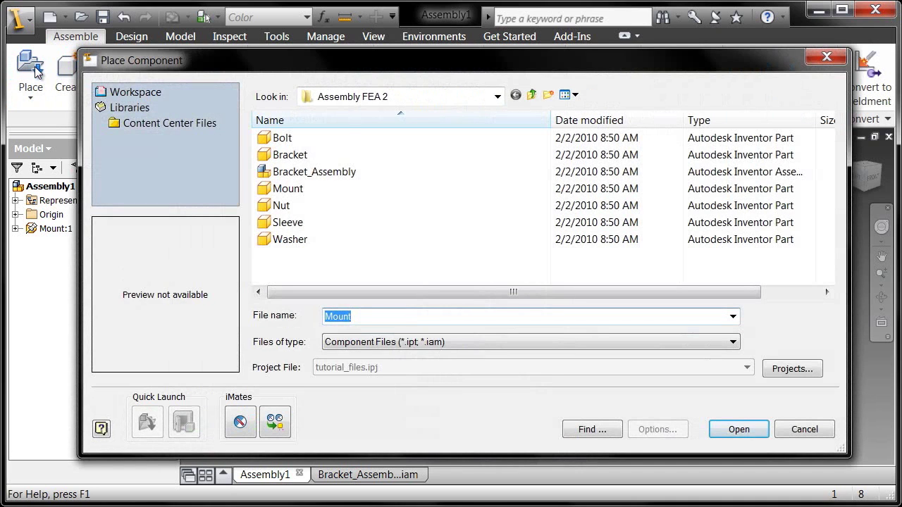
click(275, 156)
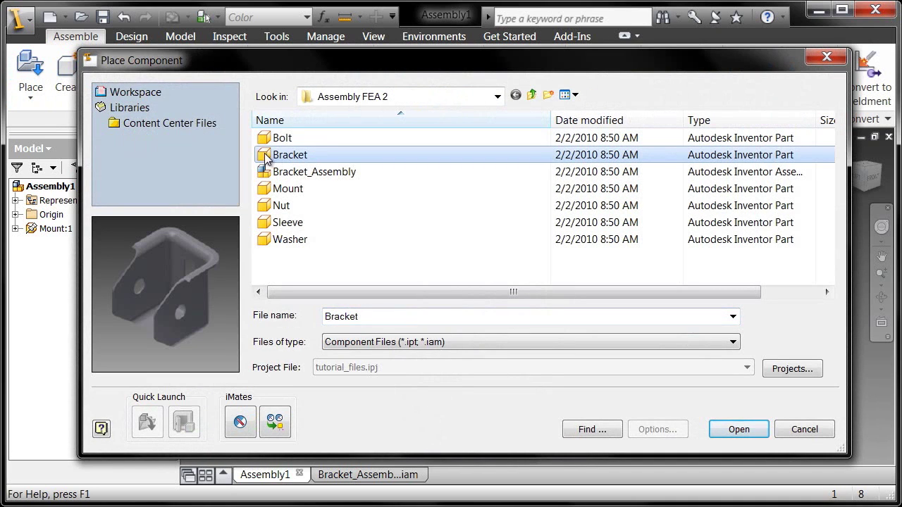
double_click(268, 155)
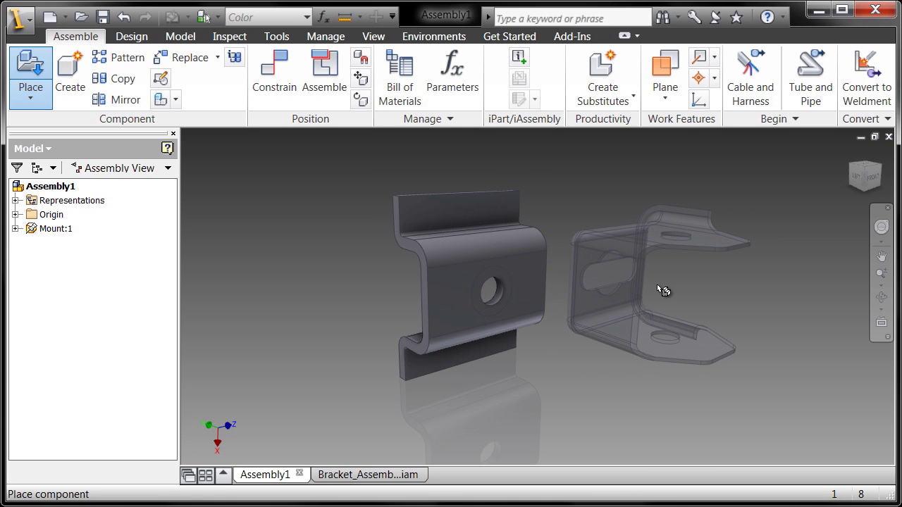
click(657, 284)
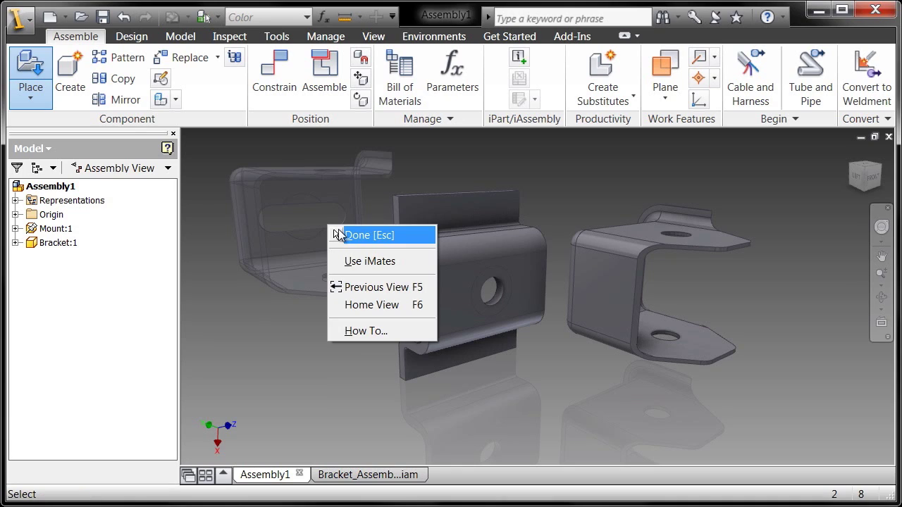
End the Place command so only Bracket:1 sits beside Mount:1.
click(338, 235)
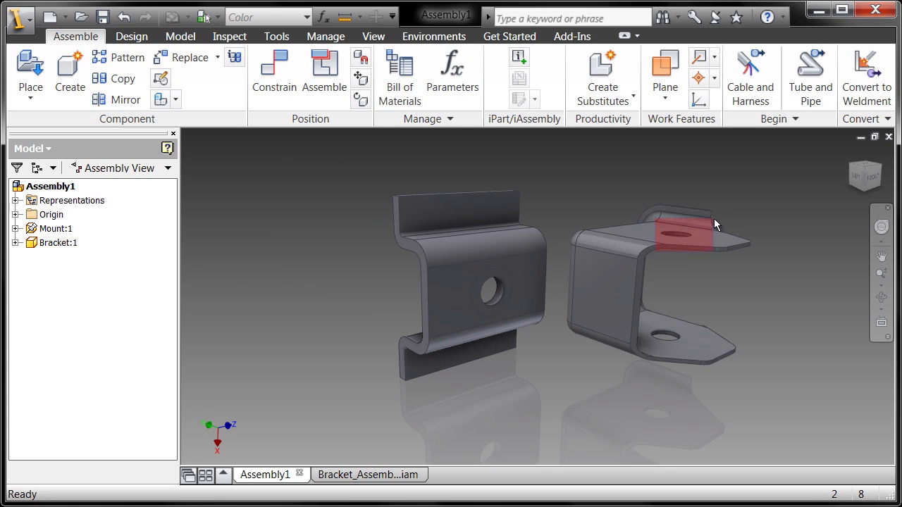
Drag the Bracket slightly up and right of the Mount, deselect it, and reset the view.
drag(643, 248, 647, 228)
click(576, 218)
key(F6)
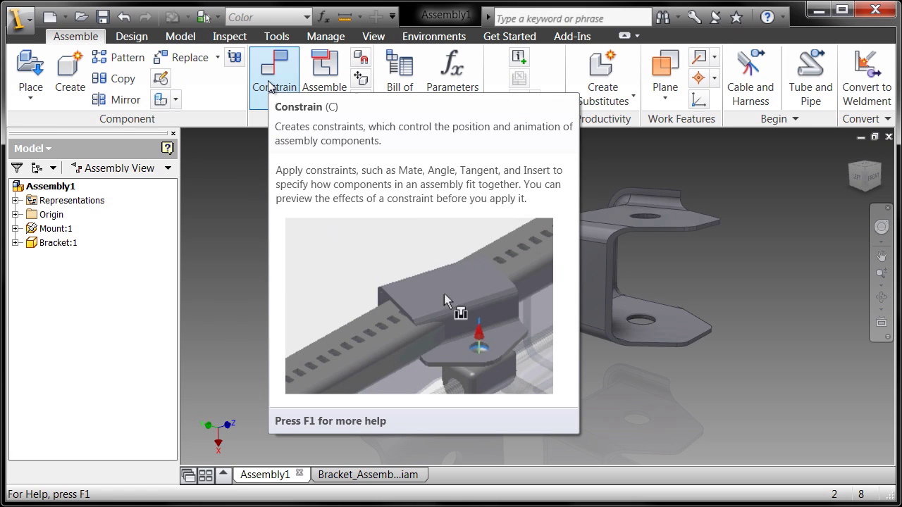
Open the Place Constraint dialog and move it fully onto the screen.
click(270, 85)
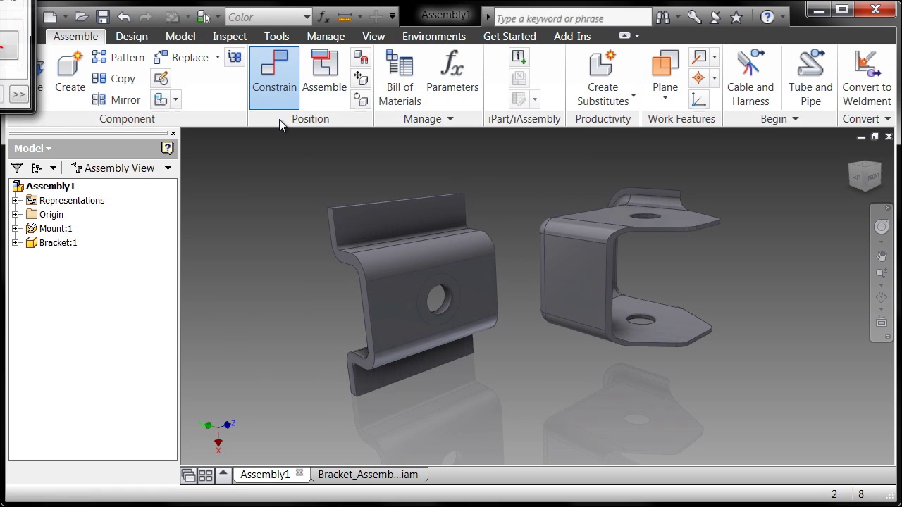
drag(156, 72, 187, 64)
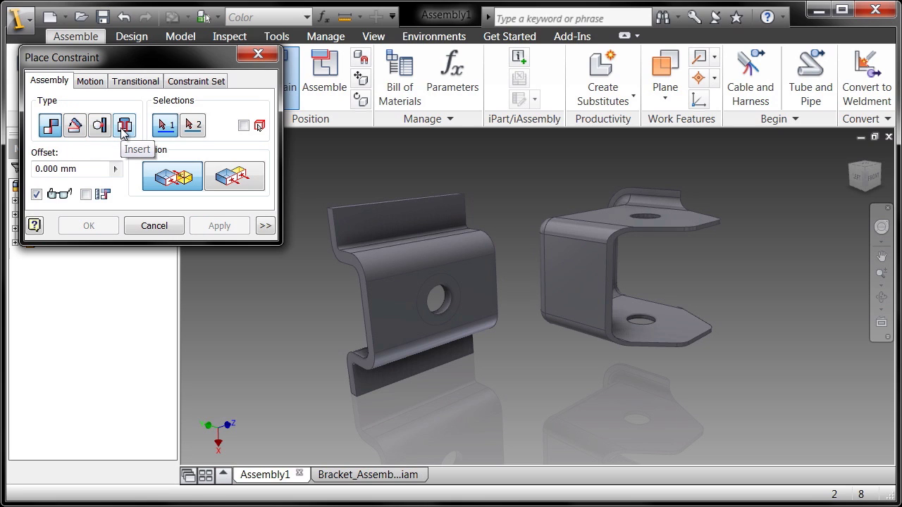
Compare the Angle, Mate and Tangent constraint types, then settle on Insert.
click(76, 129)
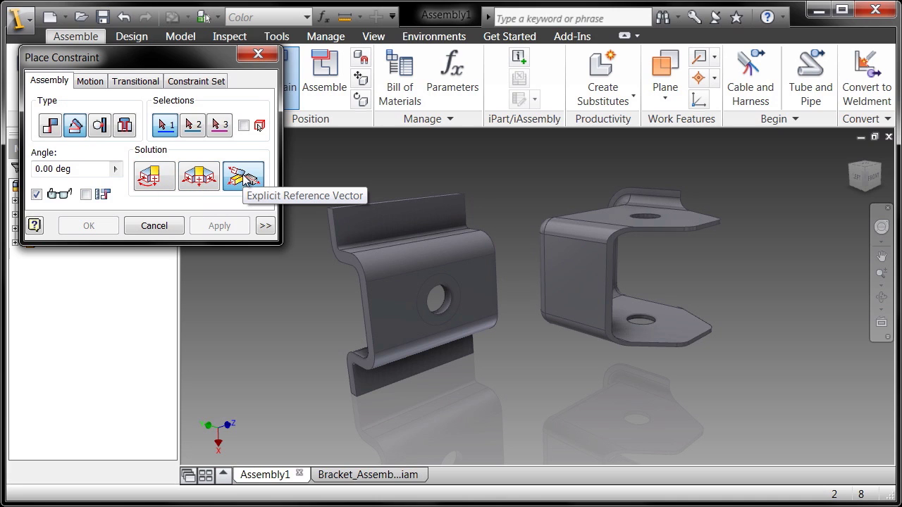
click(51, 127)
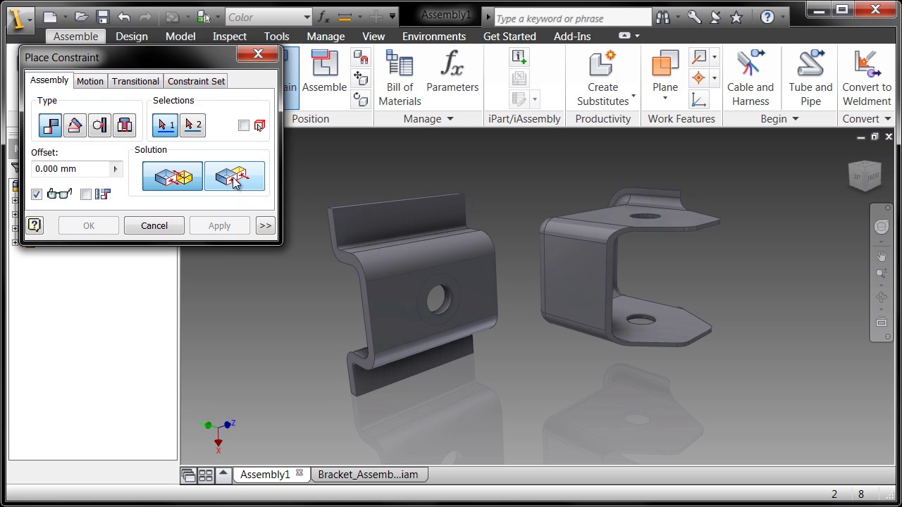
click(100, 128)
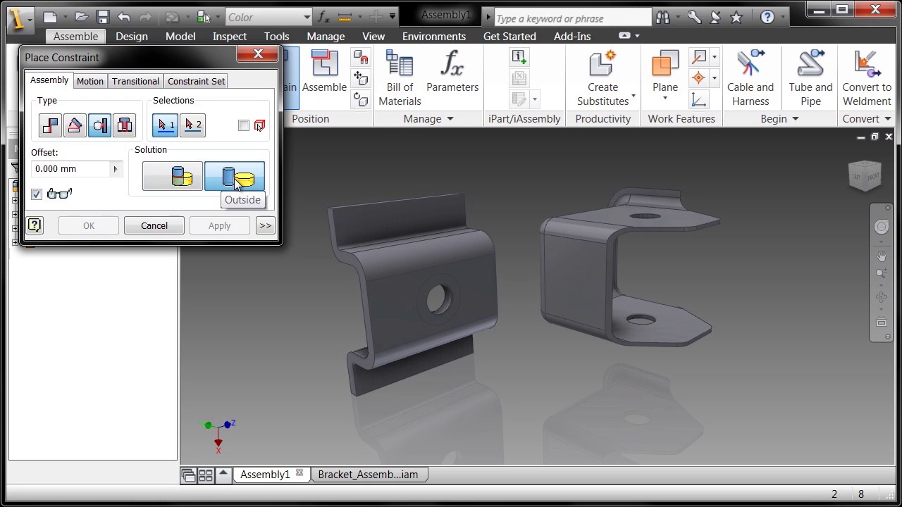
click(128, 131)
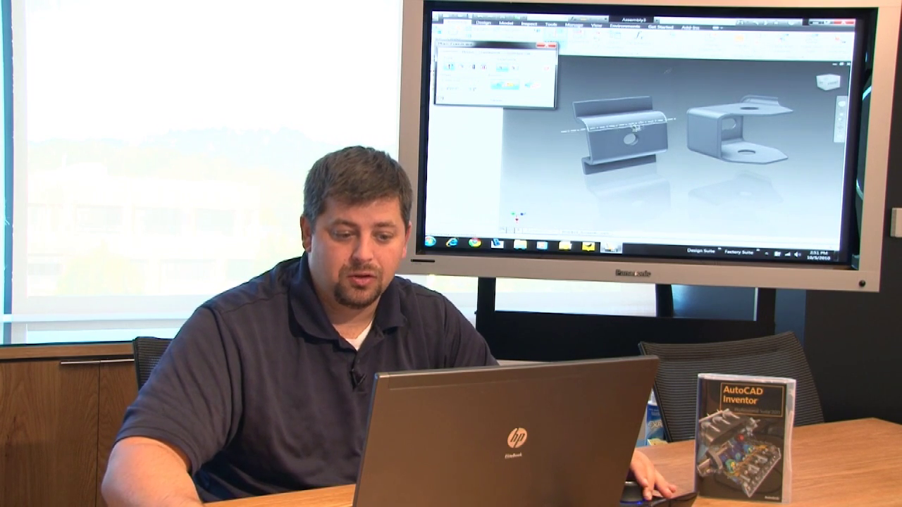
Cycle the candidates on the Mount's hole to its axis and accept it as selection 1.
click(638, 127)
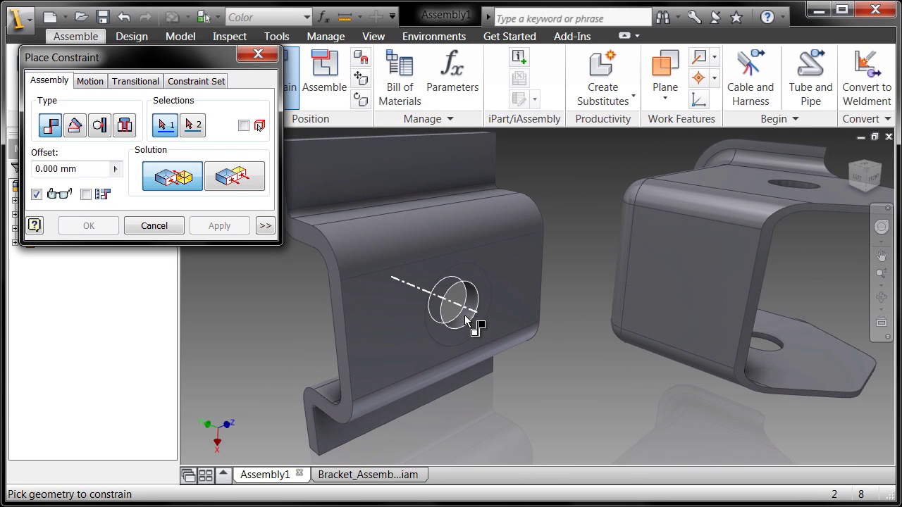
mouse_move(466, 321)
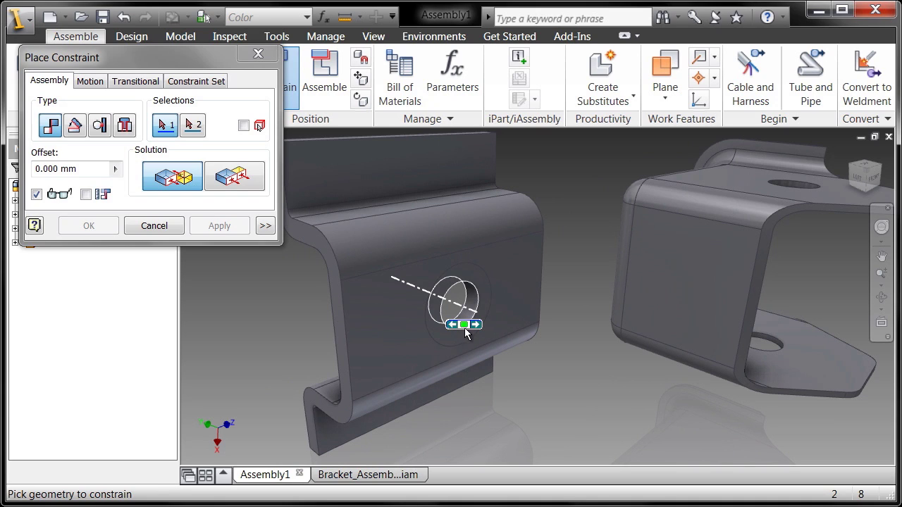
click(475, 325)
click(476, 326)
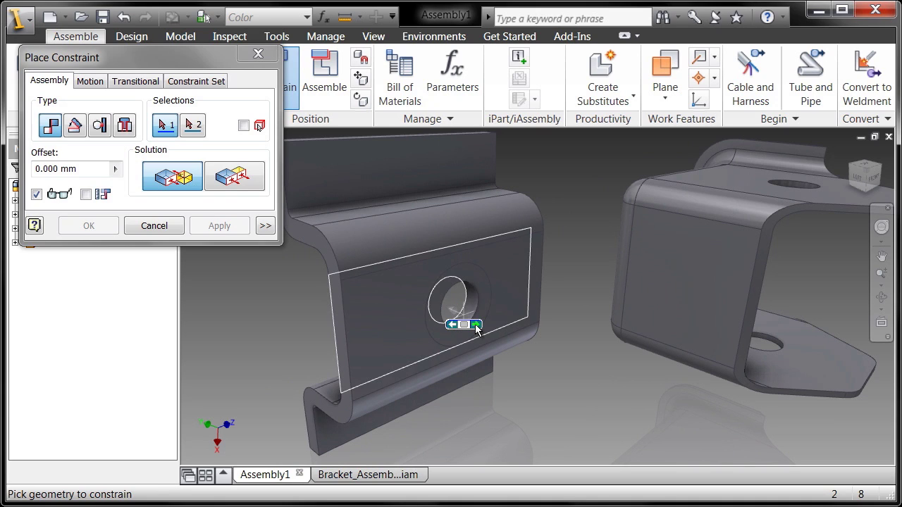
click(475, 326)
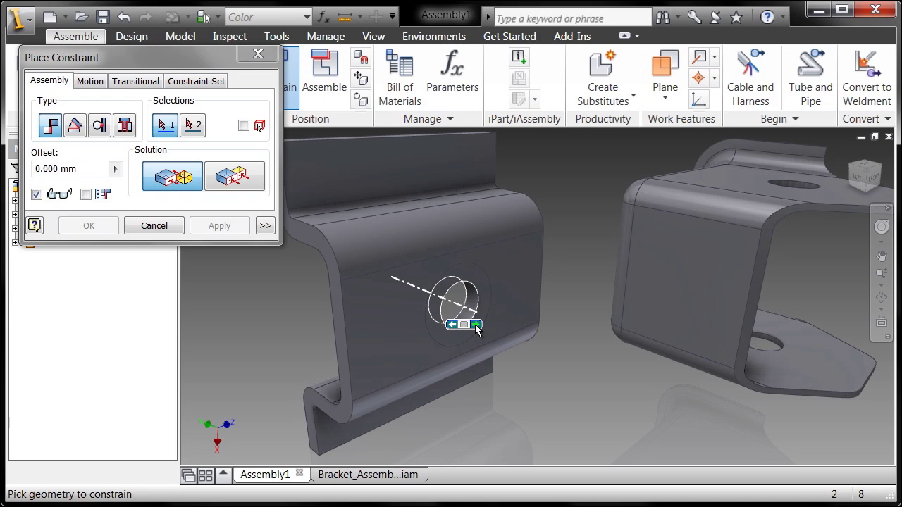
click(476, 326)
click(476, 325)
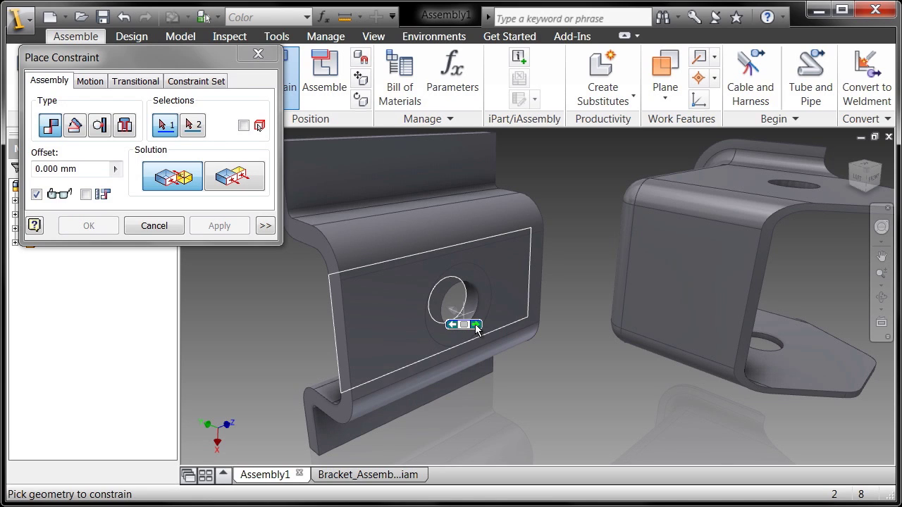
click(476, 326)
click(476, 325)
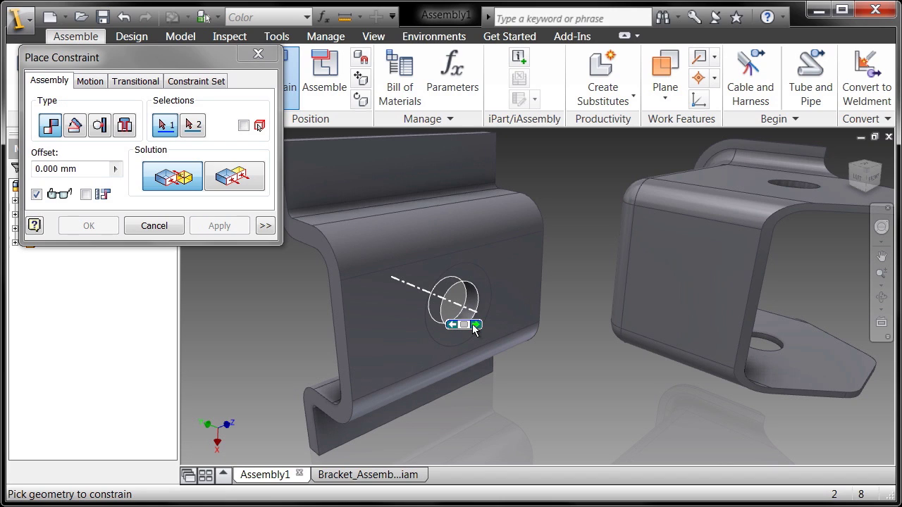
click(465, 327)
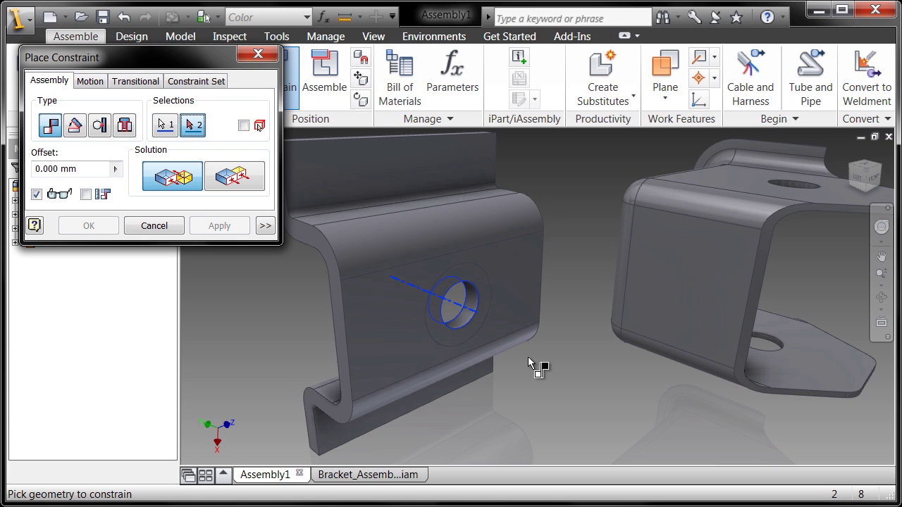
Mate the Bracket's top hole axis to the Mount's hole, then swing the Bracket to test rotation.
scroll(596, 255, up, 3)
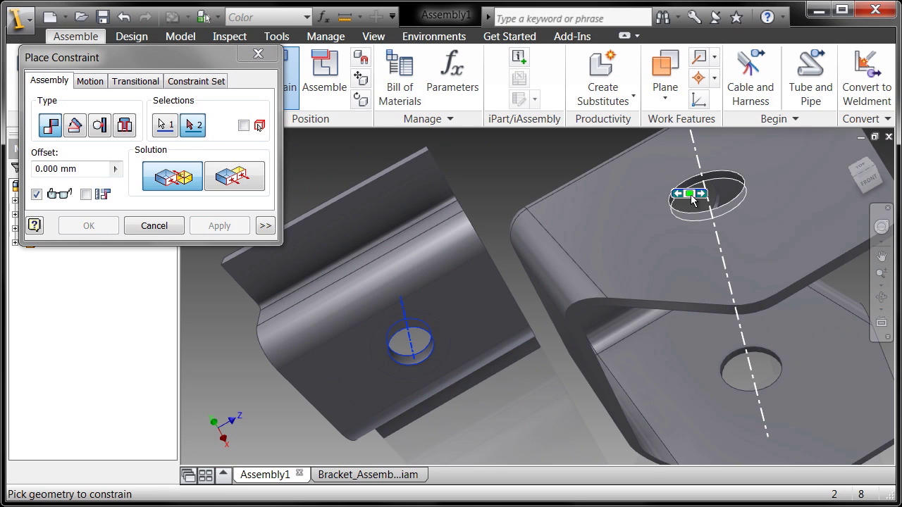
click(690, 193)
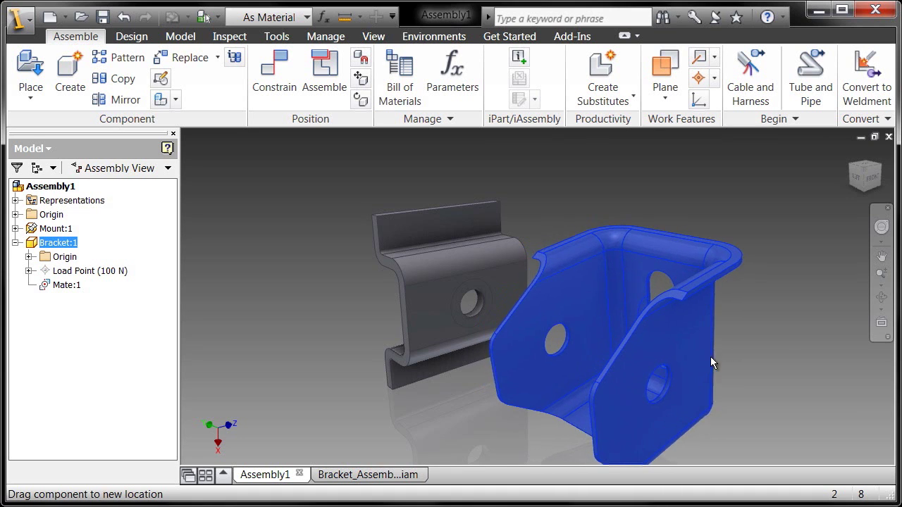
drag(711, 357, 655, 345)
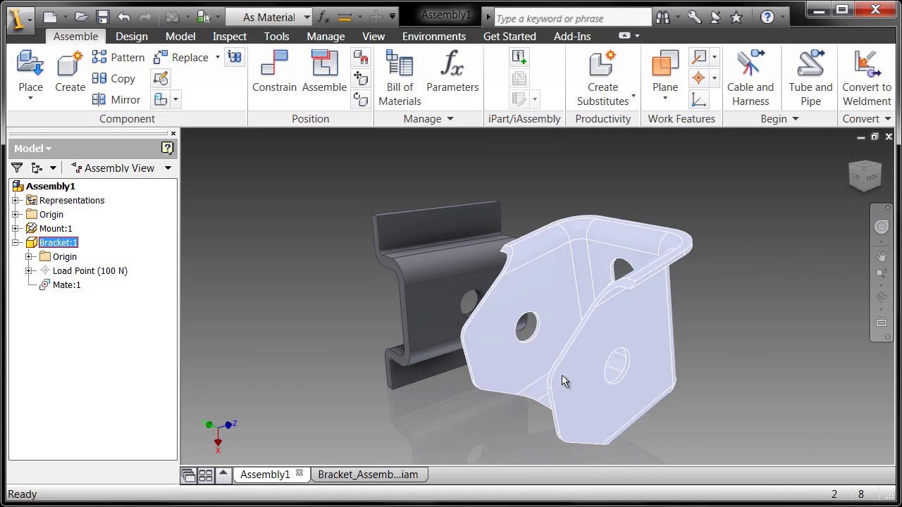
click(337, 353)
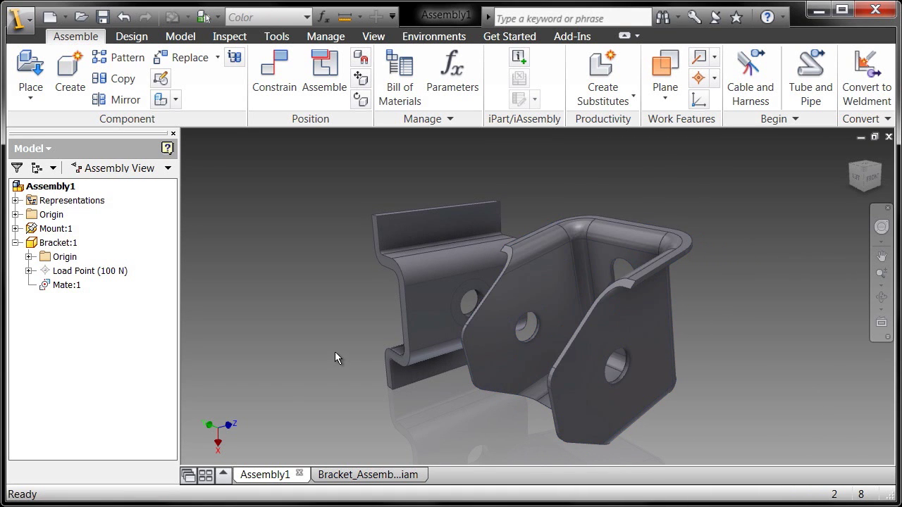
key(F5)
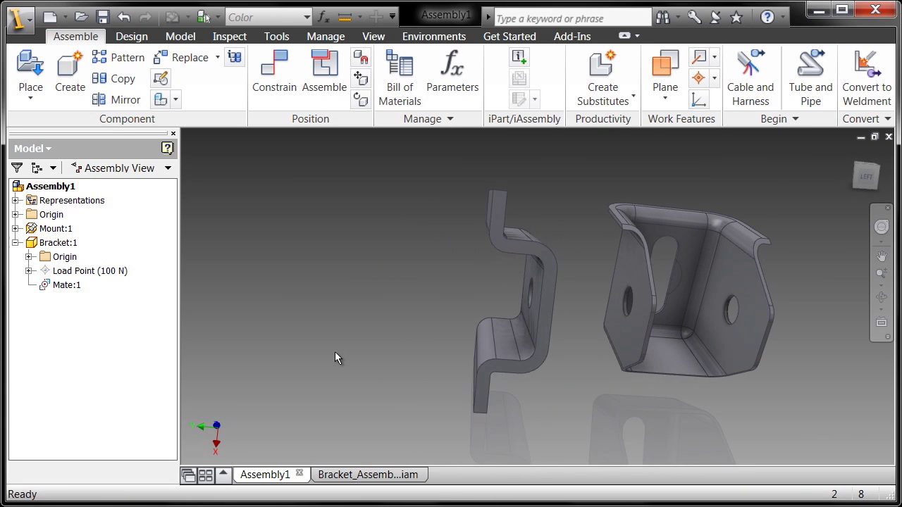
Apply a Mate between the Bracket's flat back face and the Mount's face.
key(c)
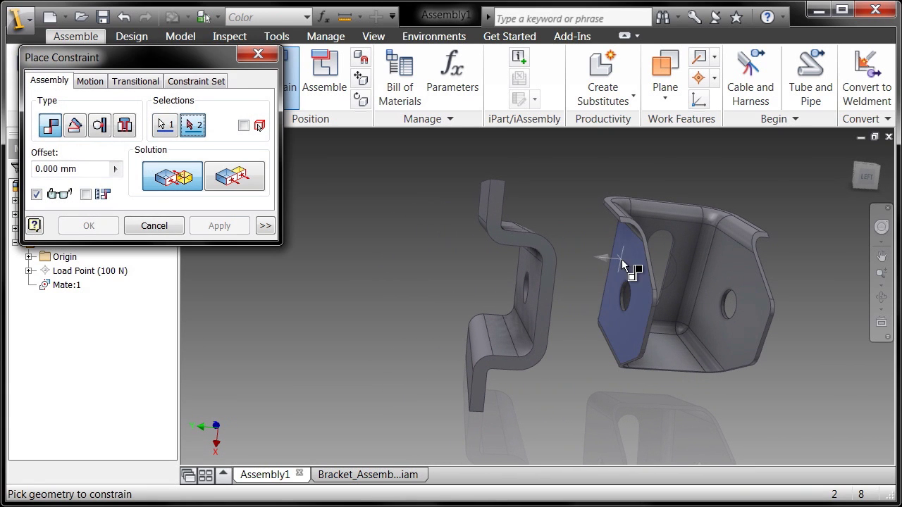
key(F5)
click(465, 301)
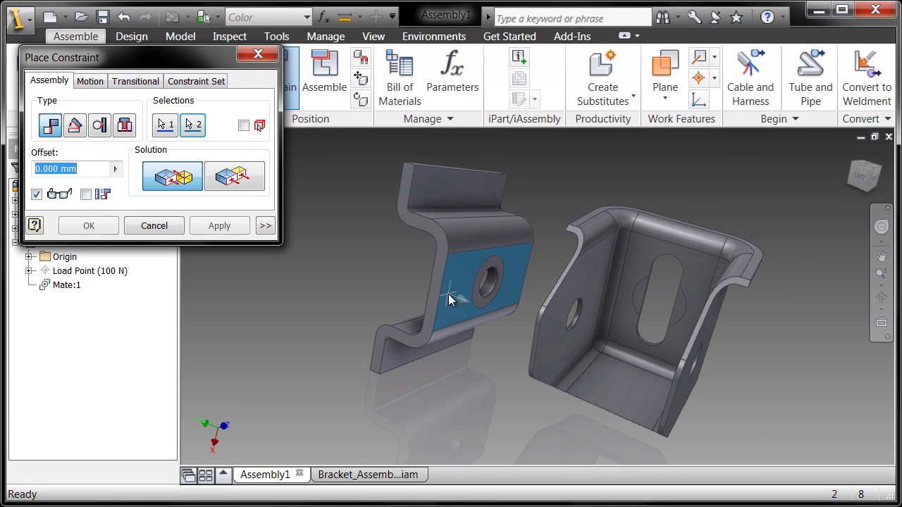
right_click(362, 266)
click(380, 278)
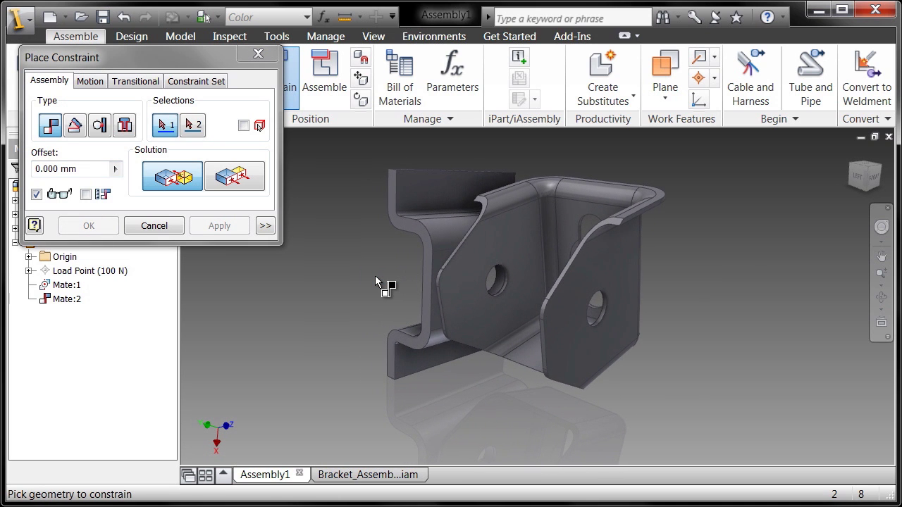
Close the constraint tool and drag the Bracket to confirm it stays seated.
click(154, 225)
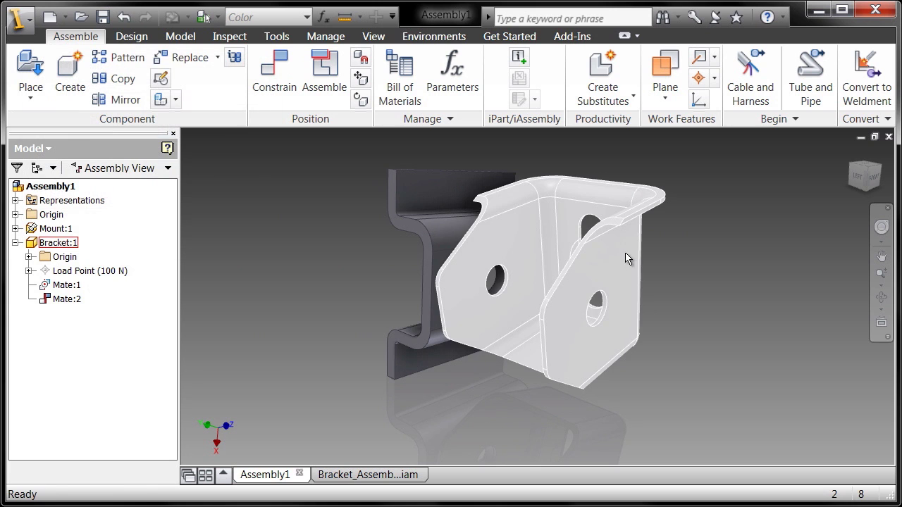
drag(625, 258, 634, 232)
click(378, 266)
Add a 0 degree Angle constraint between the Bracket's top flange and the Mount's top face, then test.
key(F6)
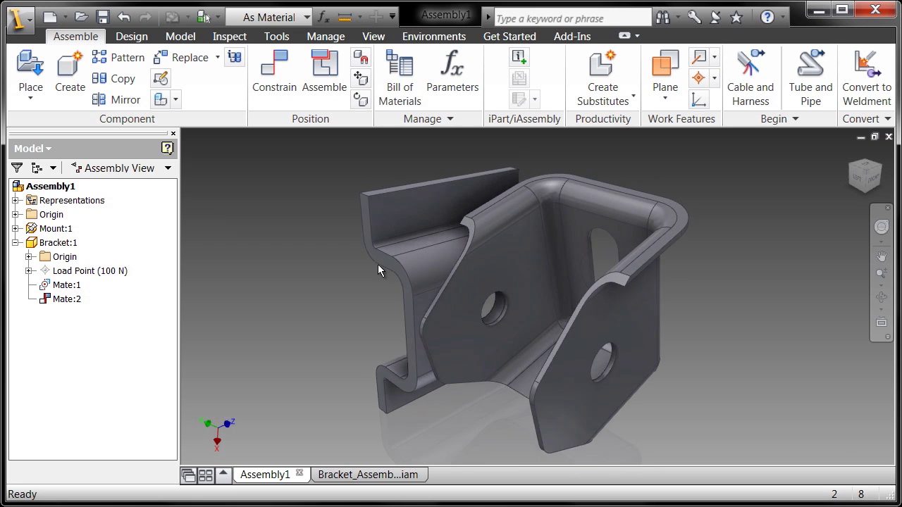
click(277, 83)
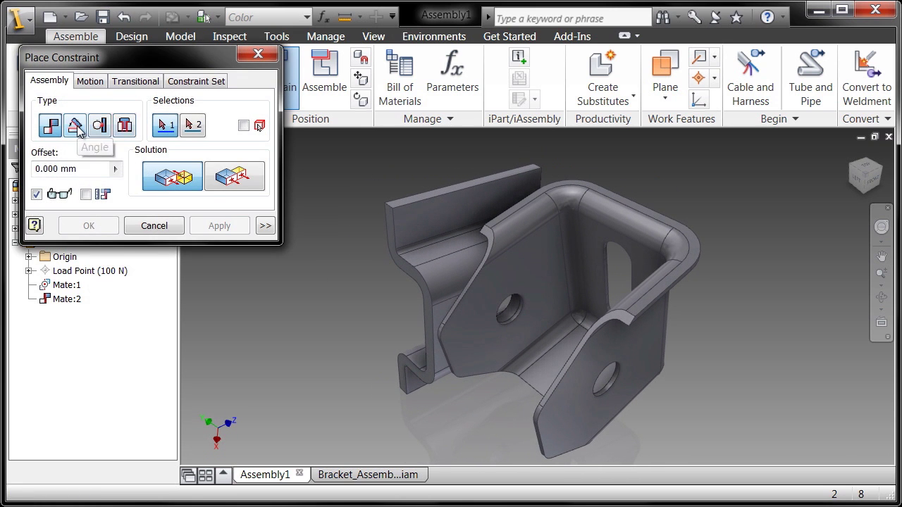
click(76, 126)
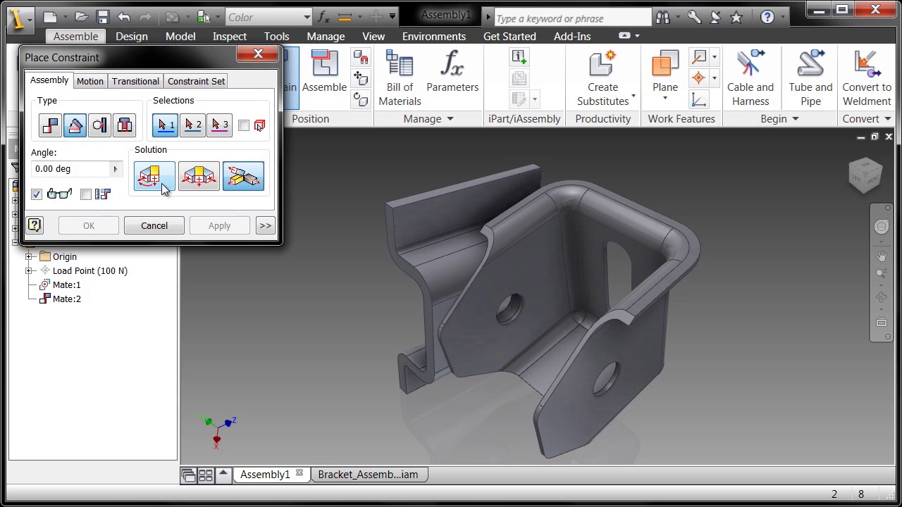
click(578, 187)
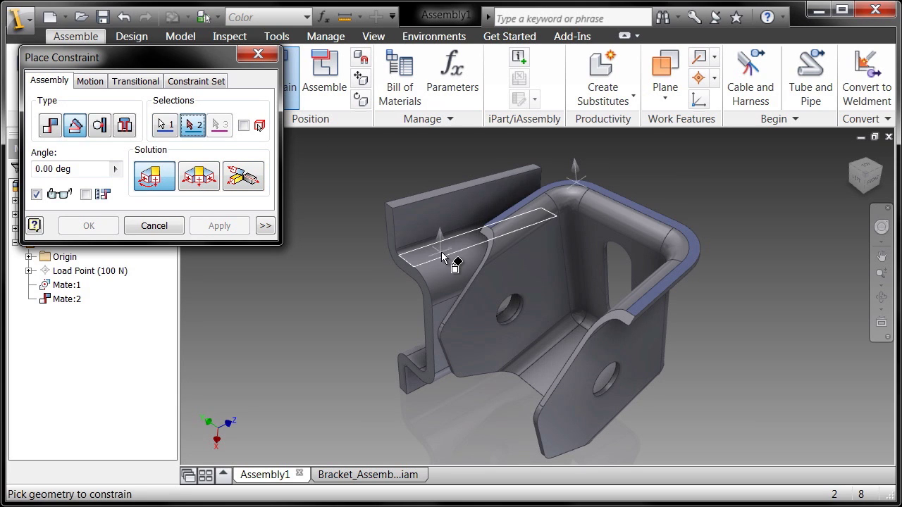
click(442, 248)
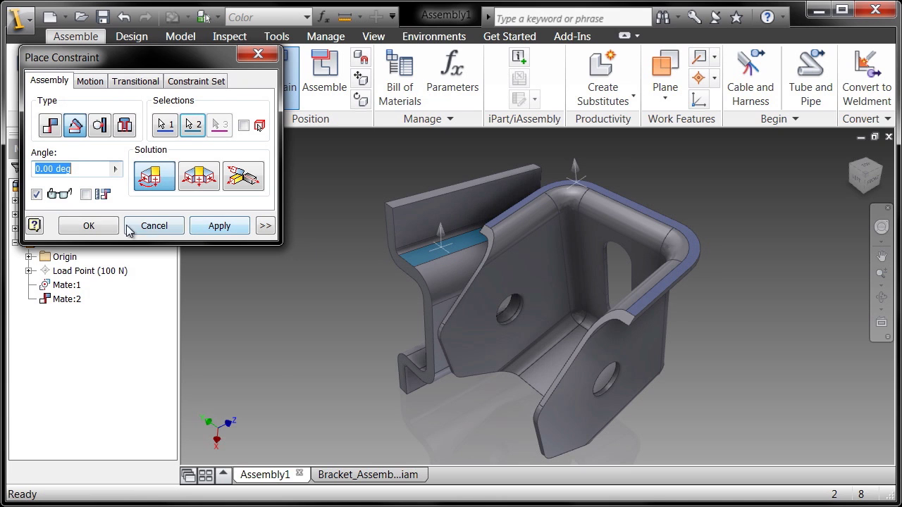
click(105, 227)
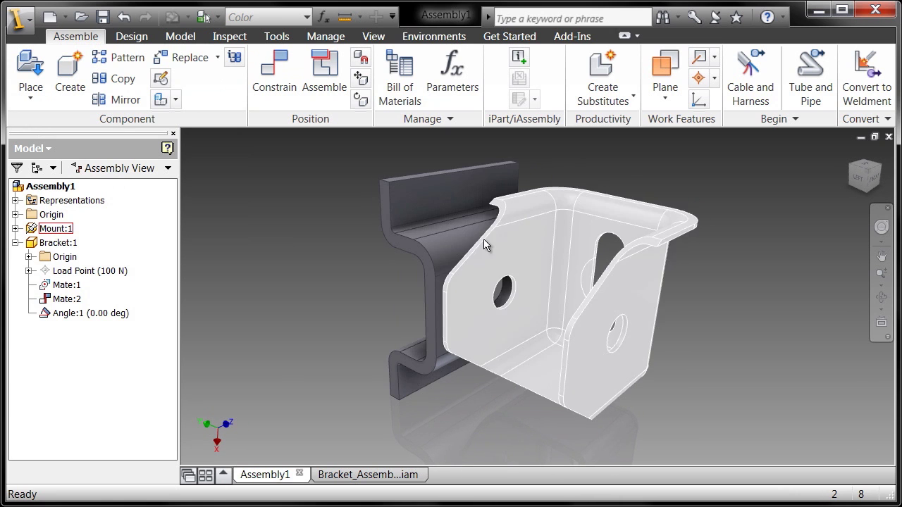
drag(484, 244, 256, 207)
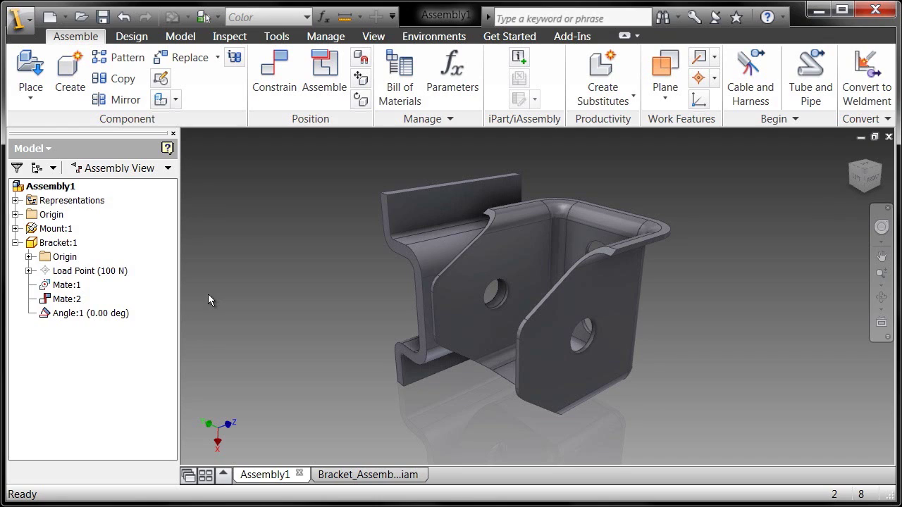
click(28, 64)
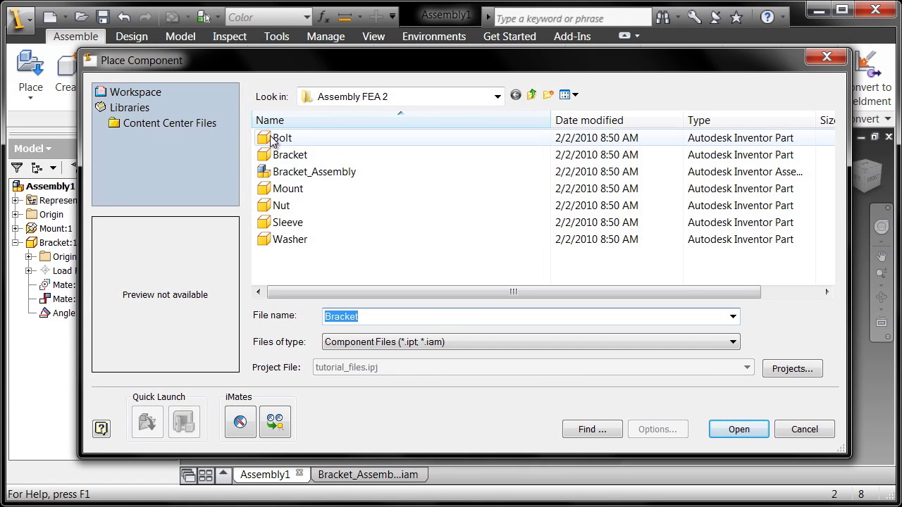
Place a single Sleeve component beside the bracket and finish placement.
click(273, 222)
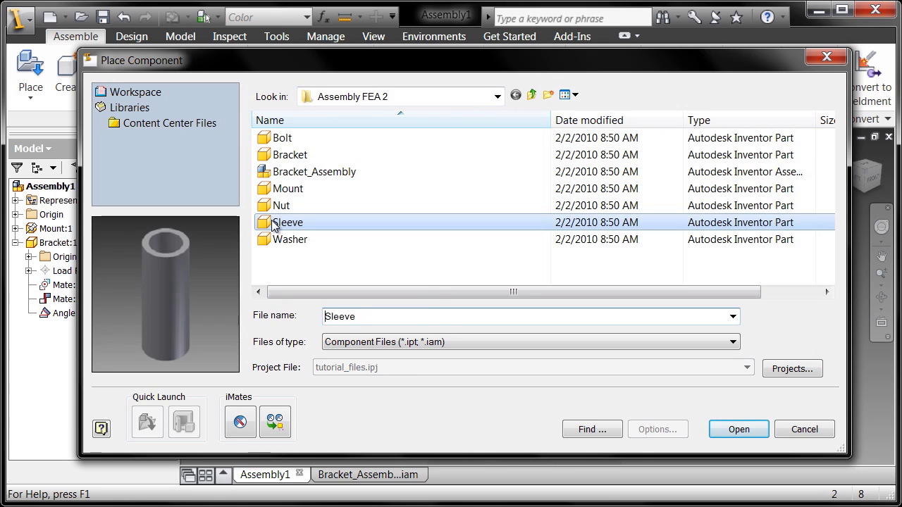
double_click(269, 224)
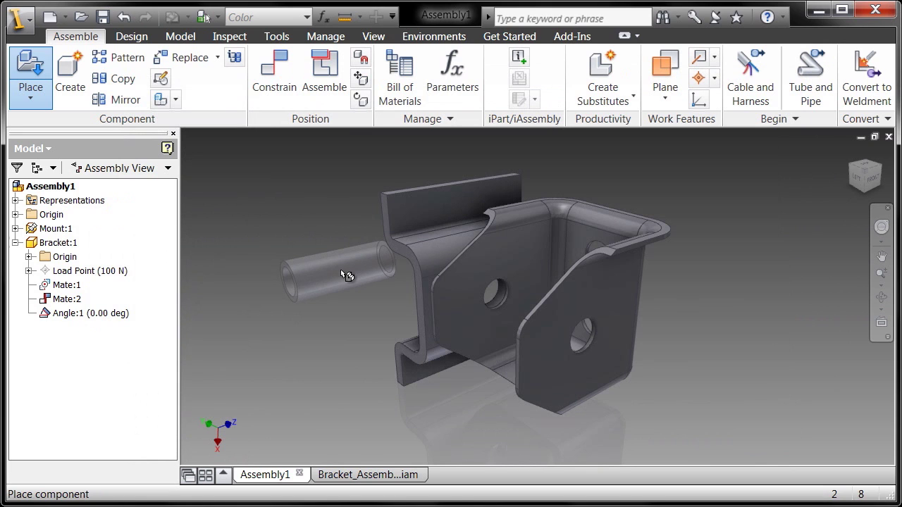
key(F6)
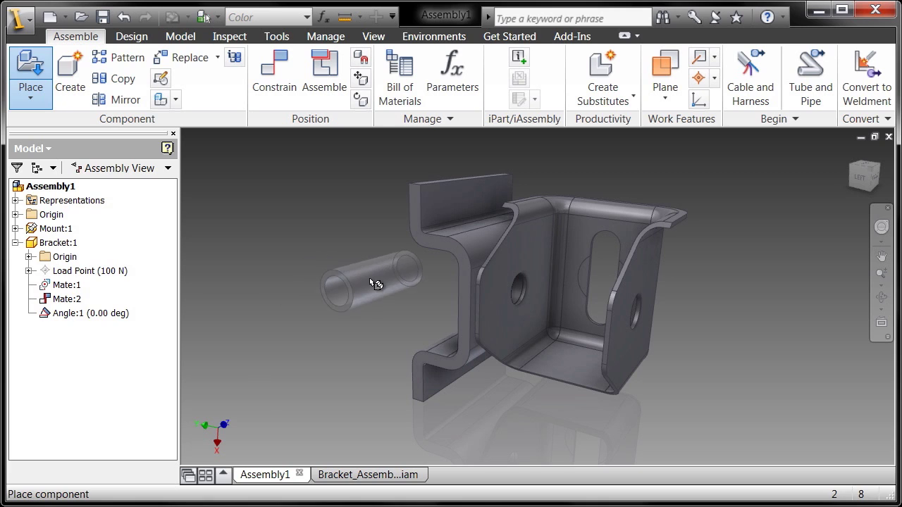
click(391, 285)
right_click(298, 250)
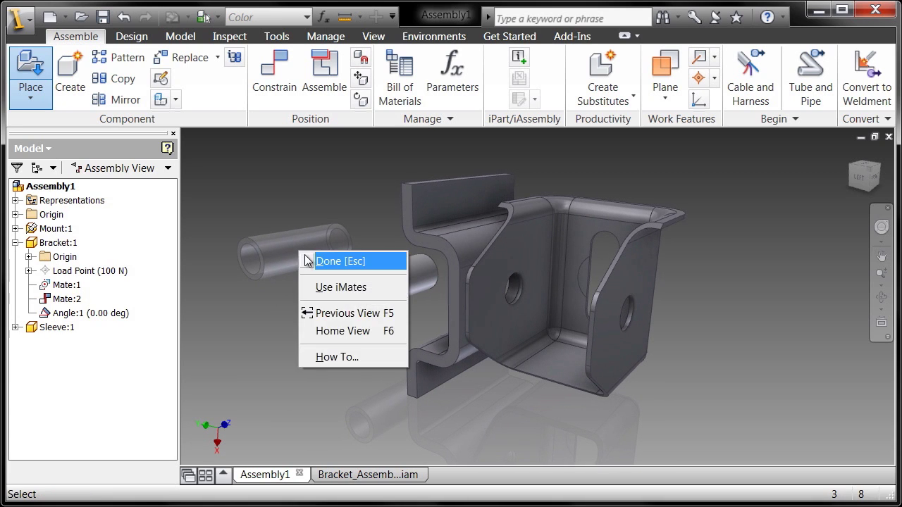
click(317, 259)
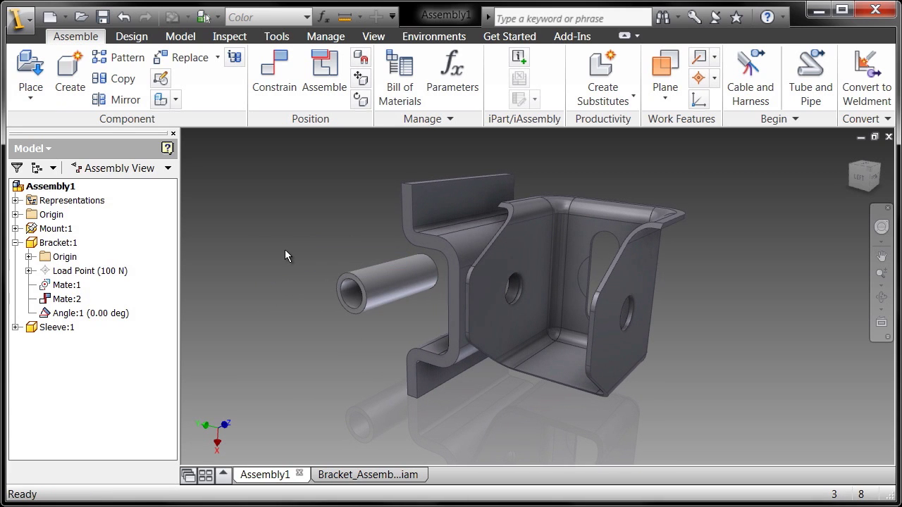
click(267, 92)
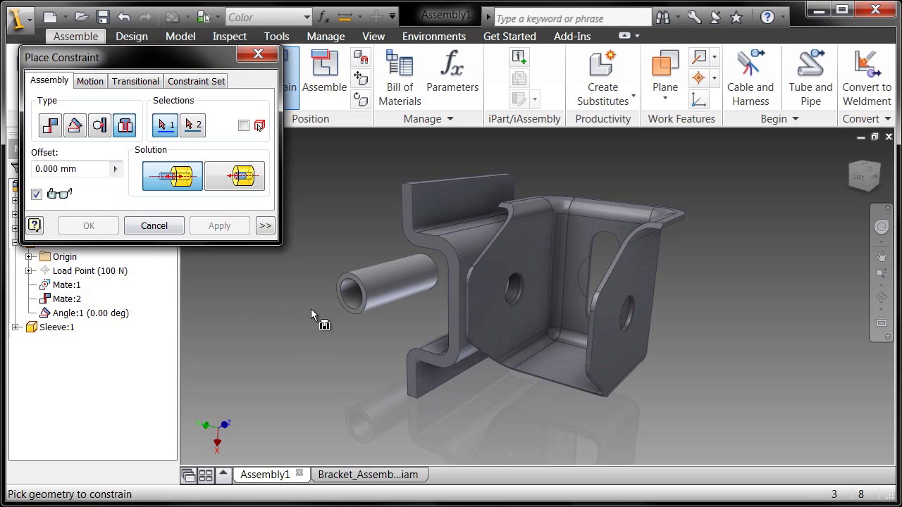
click(356, 315)
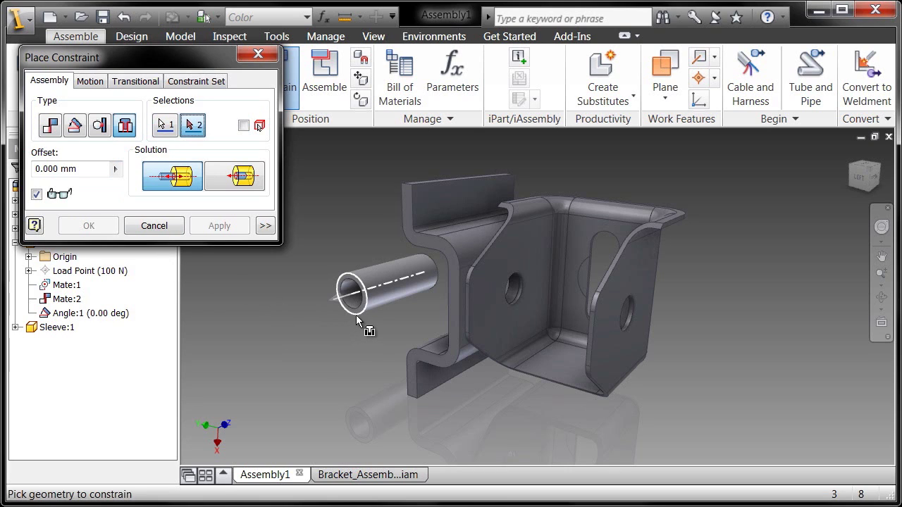
click(516, 303)
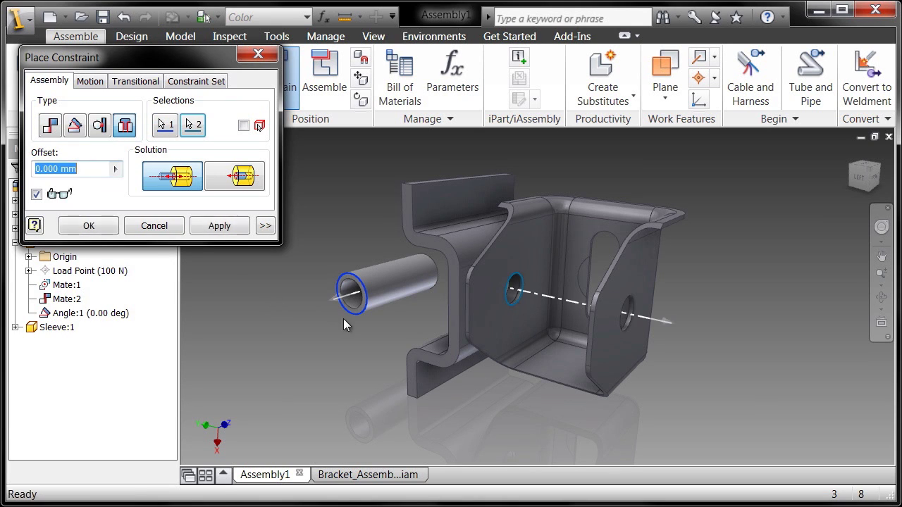
click(89, 226)
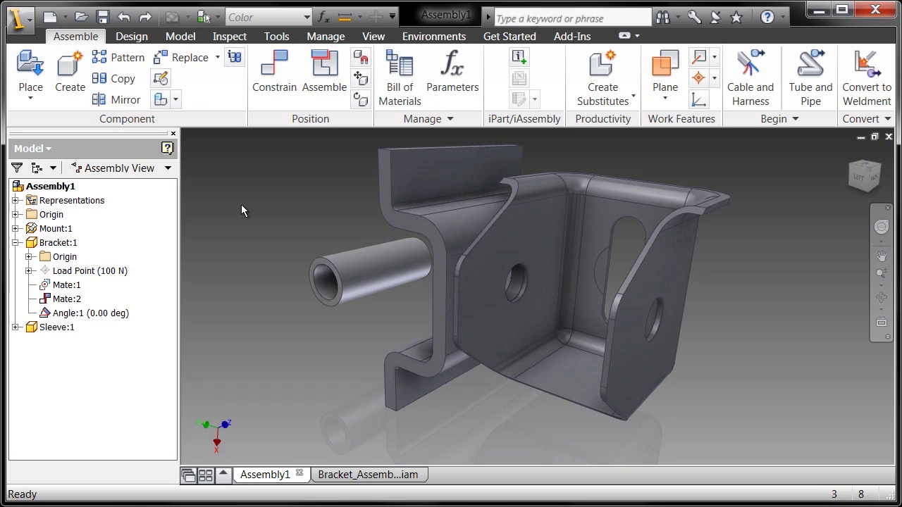
Assemble the sleeve's end edge to the bracket hole edge as an insert at 0.000 mm offset.
click(324, 74)
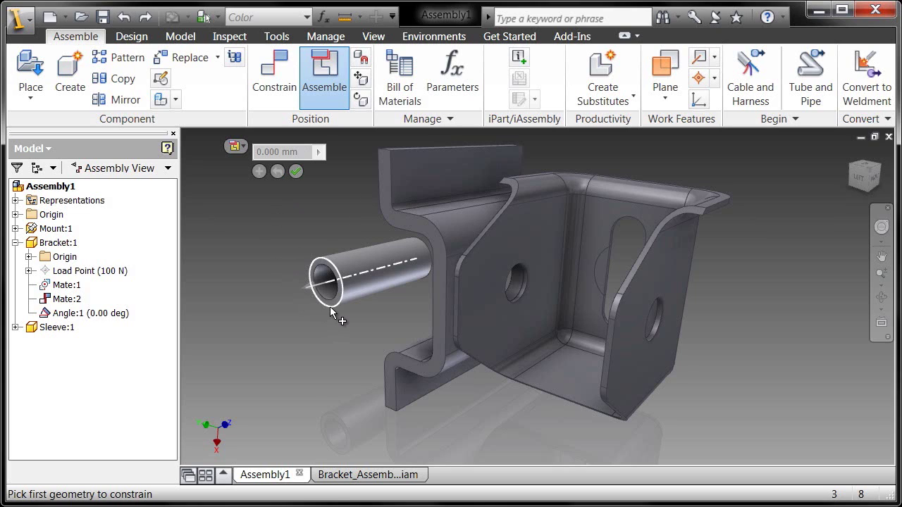
click(331, 312)
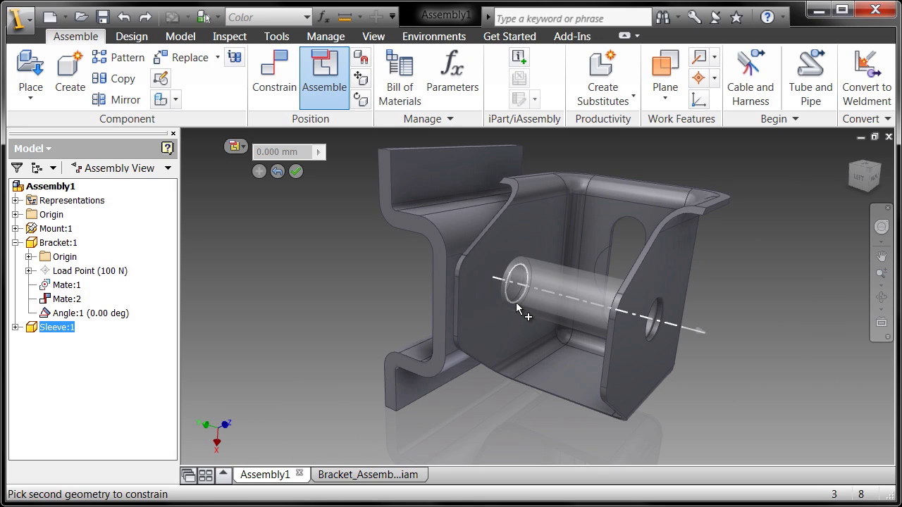
click(518, 310)
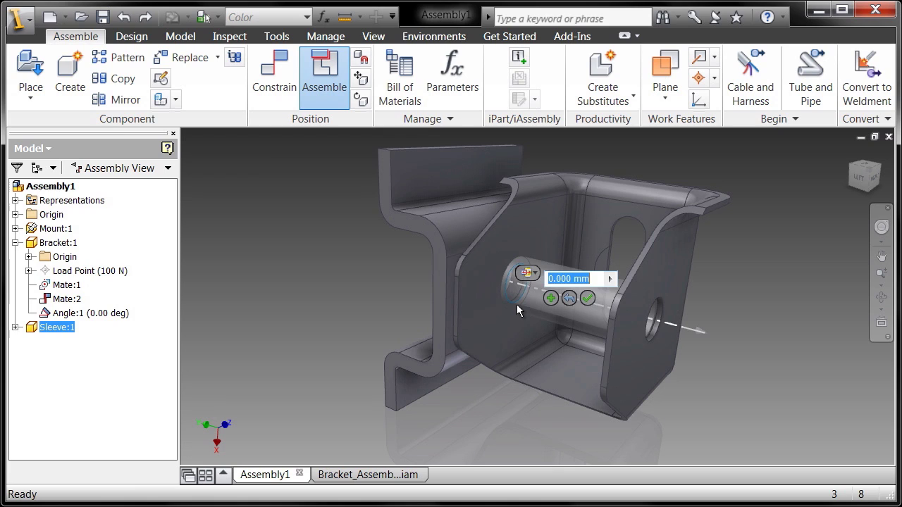